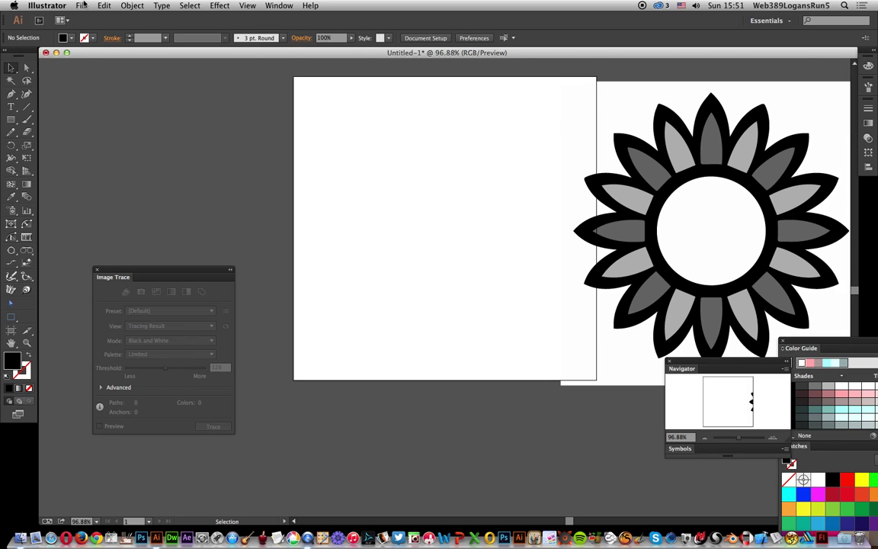
# Place flower-brushes-graphicxtras-12.png after previewing other flower images in column view
pyautogui.click(82, 5)
pyautogui.click(99, 162)
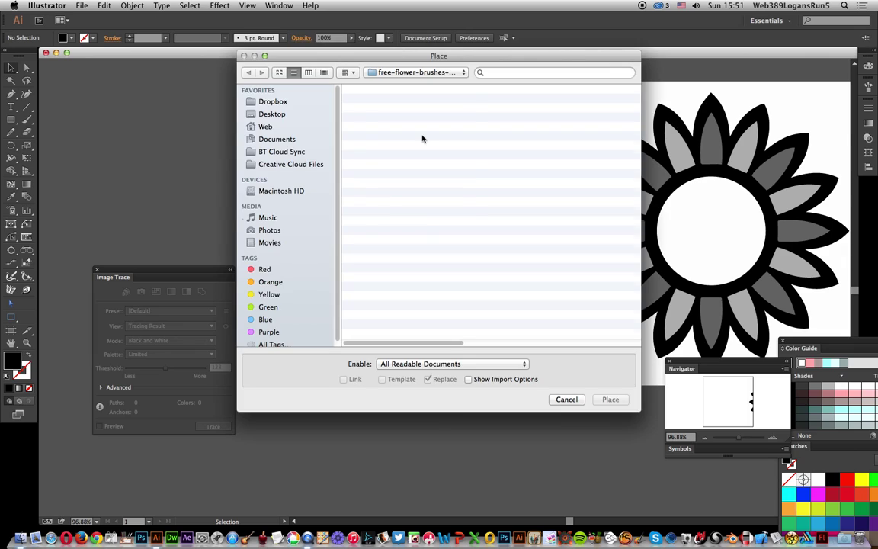
pyautogui.click(459, 113)
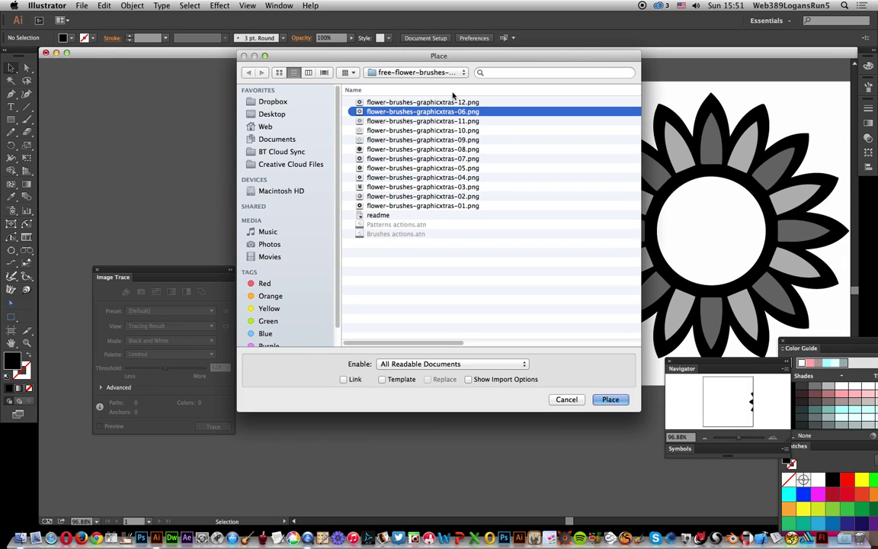
pyautogui.click(447, 101)
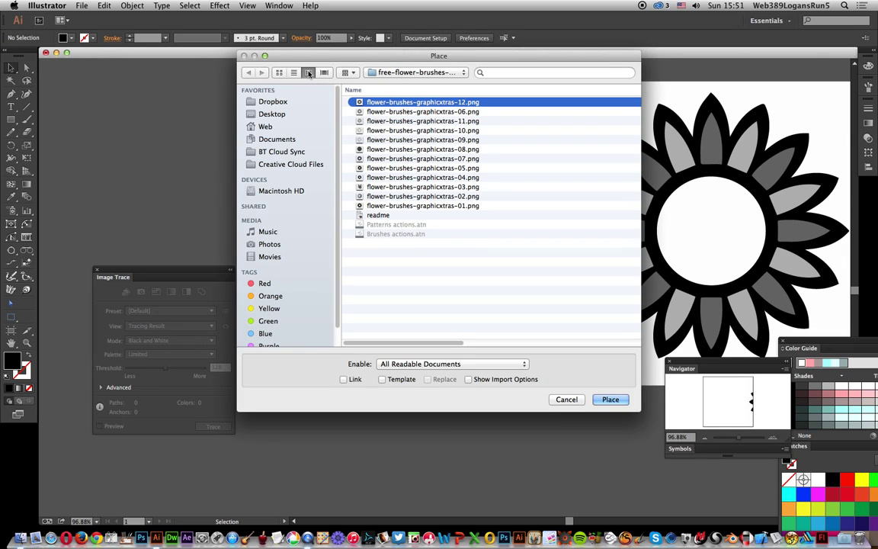
pyautogui.click(309, 72)
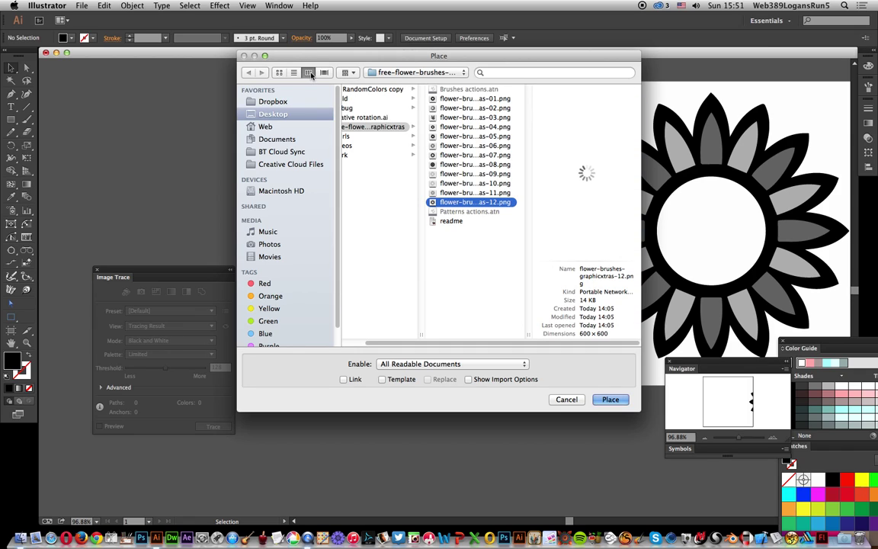
pyautogui.click(495, 136)
pyautogui.click(488, 164)
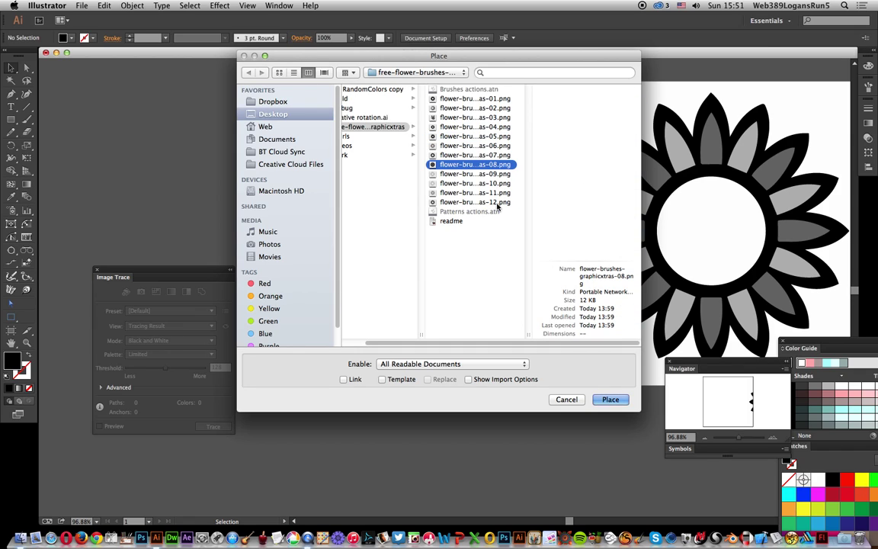
pyautogui.click(498, 203)
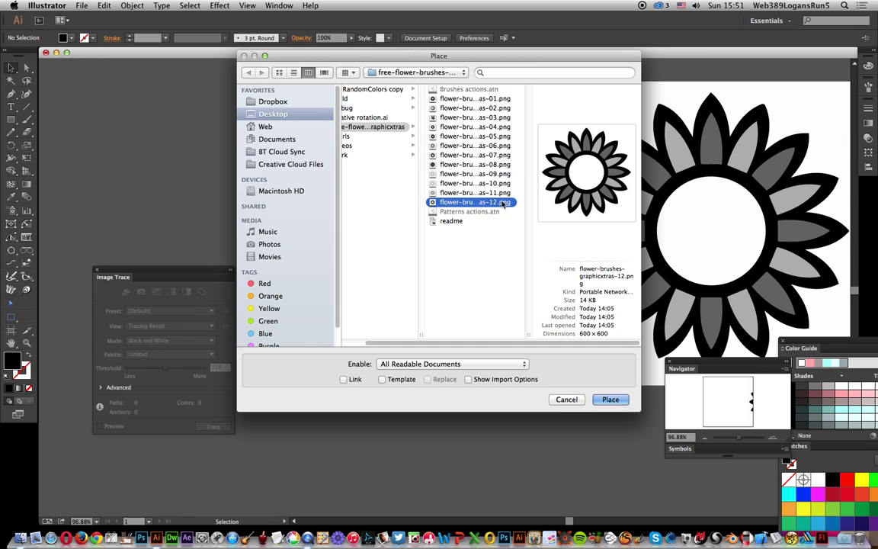
pyautogui.click(611, 399)
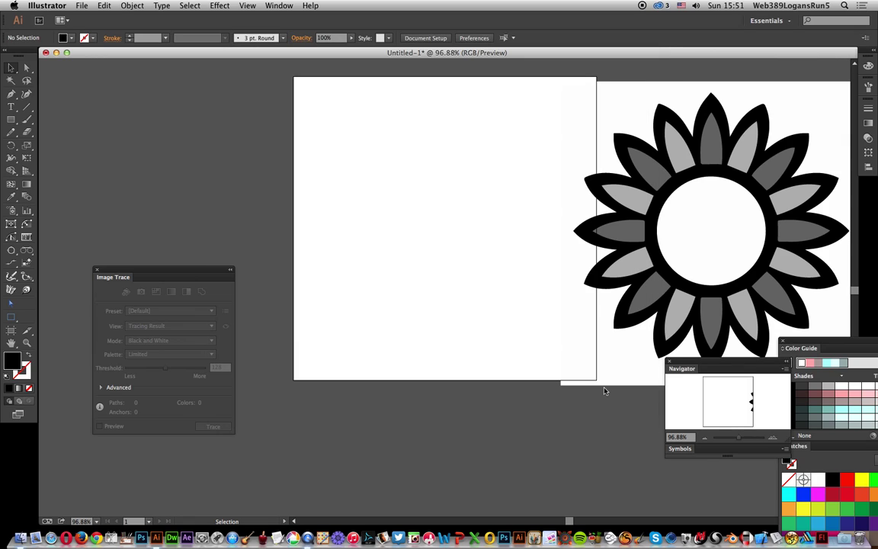
# Drag the flower onto the artboard, delete the extra placed copy, and nudge it left
pyautogui.moveTo(250, 86); pyautogui.dragTo(555, 389)
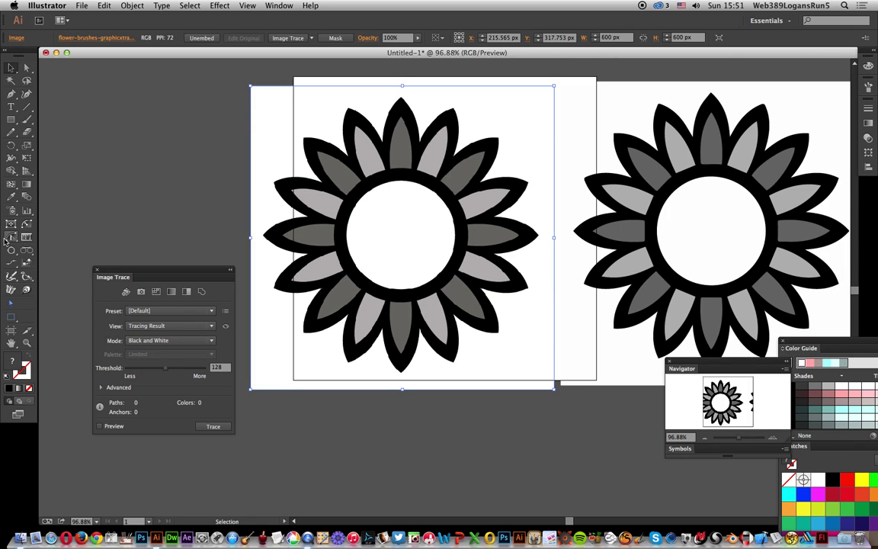
pyautogui.press('Delete')
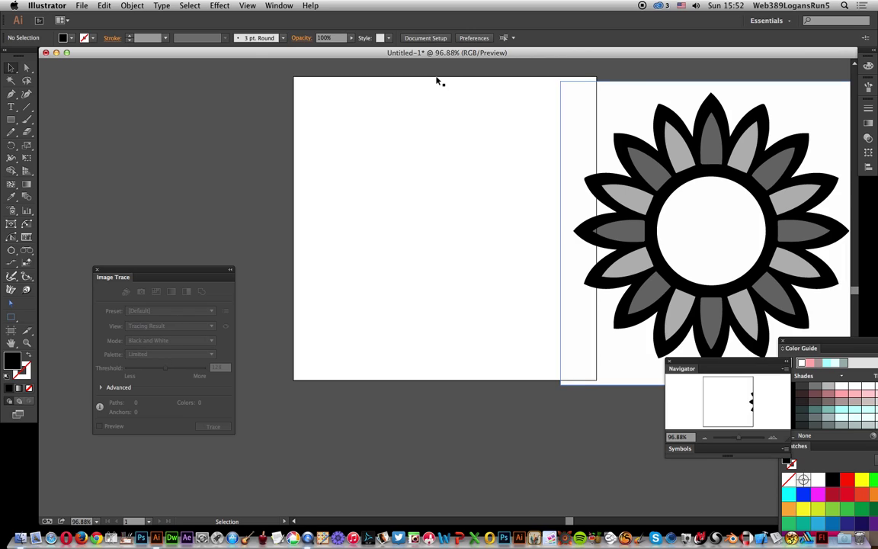
pyautogui.moveTo(402, 92); pyautogui.dragTo(373, 93)
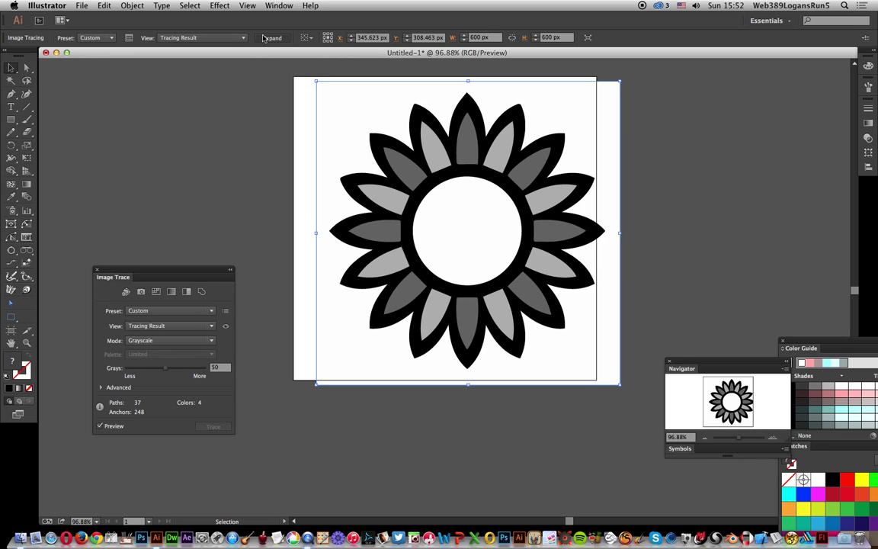
# Expand the traced flower into paths, ungroup it, and select its white background shape
pyautogui.click(273, 38)
pyautogui.click(272, 38)
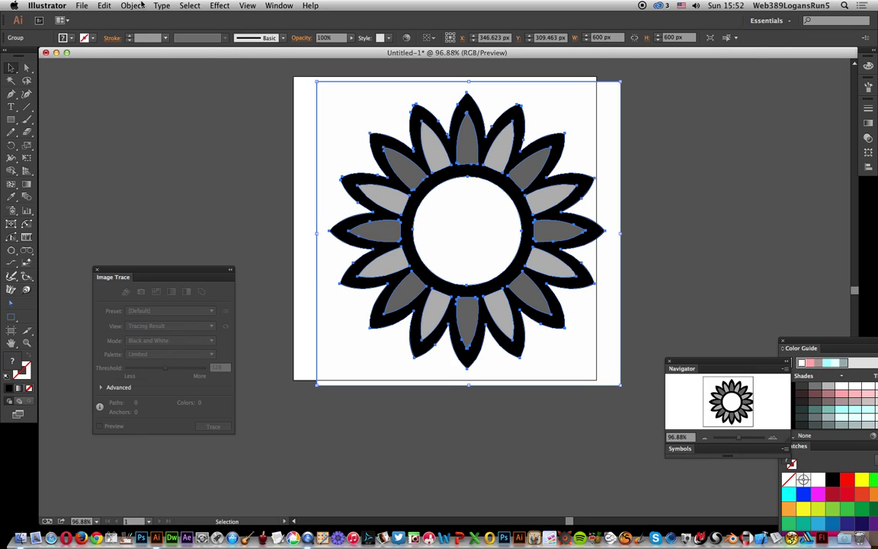
pyautogui.click(133, 5)
pyautogui.click(137, 49)
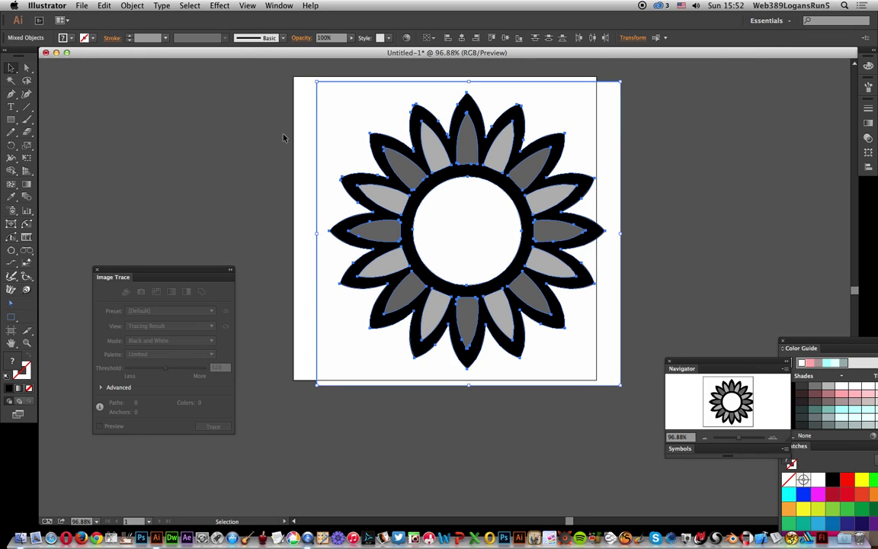
pyautogui.click(283, 137)
pyautogui.click(339, 136)
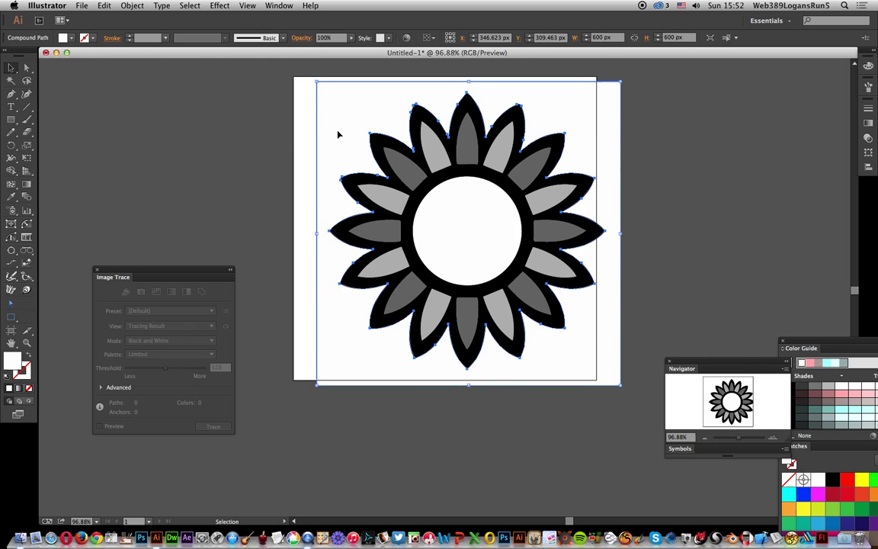
pyautogui.click(231, 200)
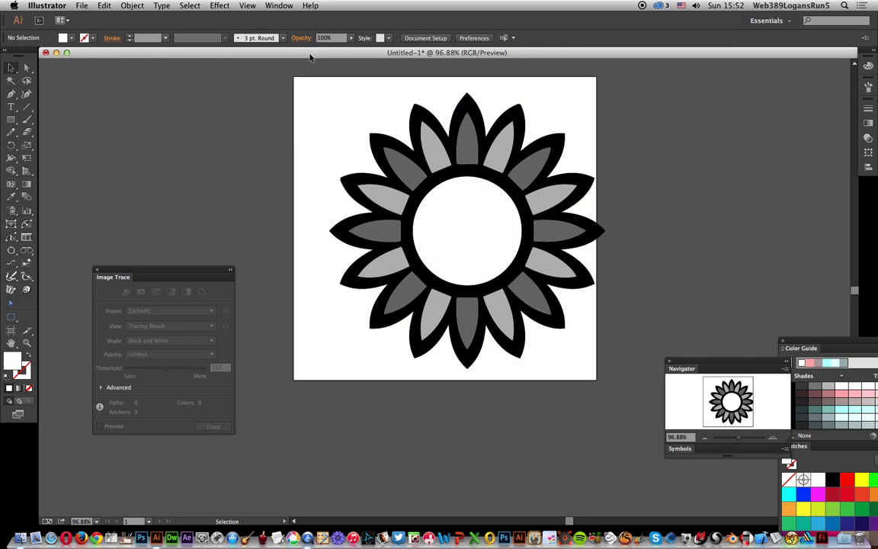
# Marquee-select the whole flower and move the Color Guide and Swatches panels to the upper right
pyautogui.moveTo(311, 79); pyautogui.dragTo(632, 382)
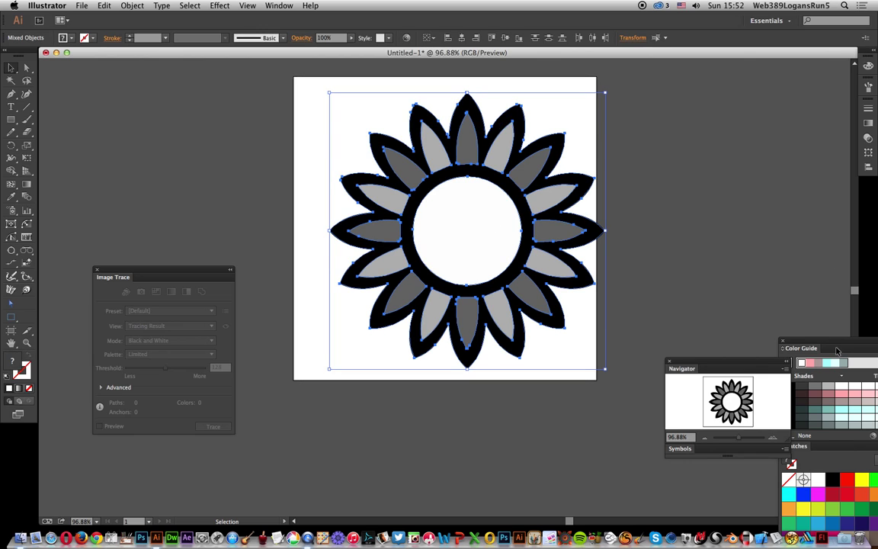
pyautogui.moveTo(831, 342); pyautogui.dragTo(726, 147)
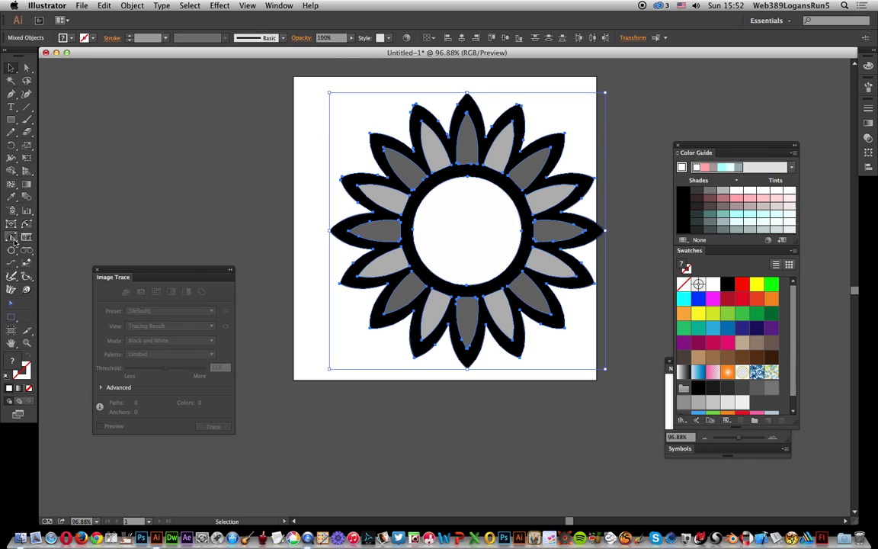
pyautogui.moveTo(14, 243)
pyautogui.mouseDown()
pyautogui.moveTo(69, 248)
pyautogui.moveTo(78, 267)
pyautogui.moveTo(138, 264)
pyautogui.moveTo(76, 265)
pyautogui.moveTo(71, 239)
pyautogui.moveTo(379, 73)
pyautogui.moveTo(329, 182)
pyautogui.mouseUp()
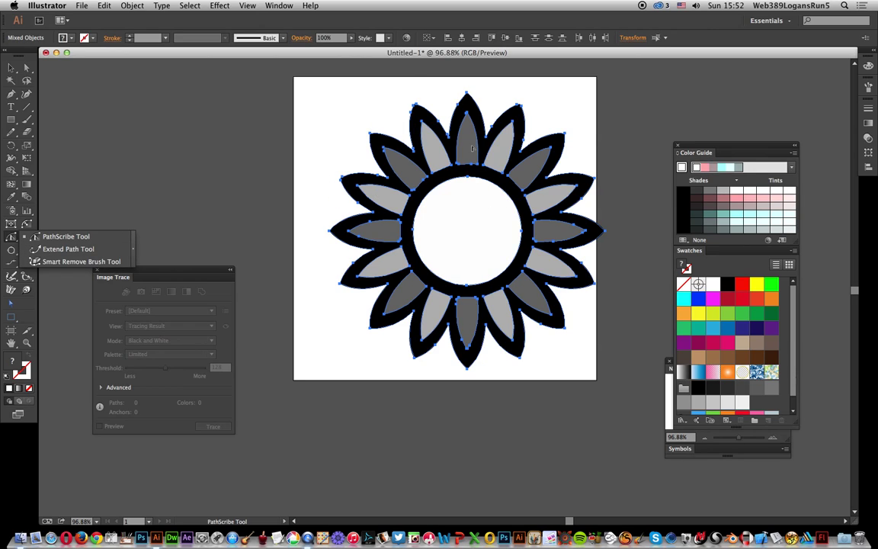
pyautogui.moveTo(472, 149); pyautogui.dragTo(631, 191)
# In Recolor Artwork, randomize the petal colour order four times and apply the result
pyautogui.click(769, 241)
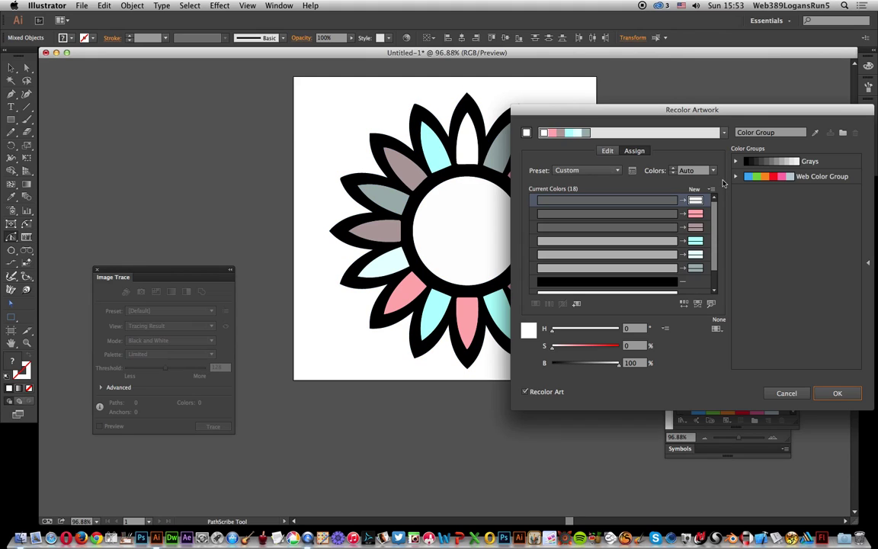
pyautogui.moveTo(689, 111); pyautogui.dragTo(804, 90)
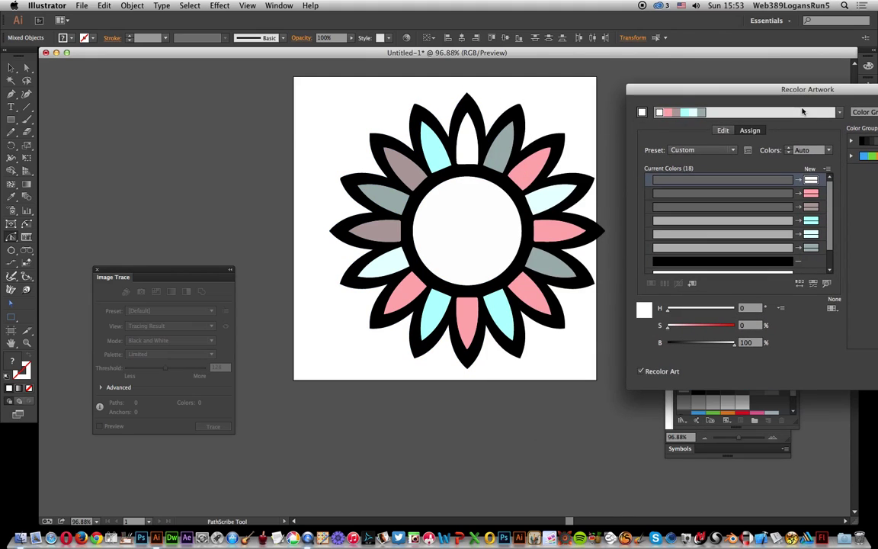
pyautogui.click(800, 285)
pyautogui.click(800, 286)
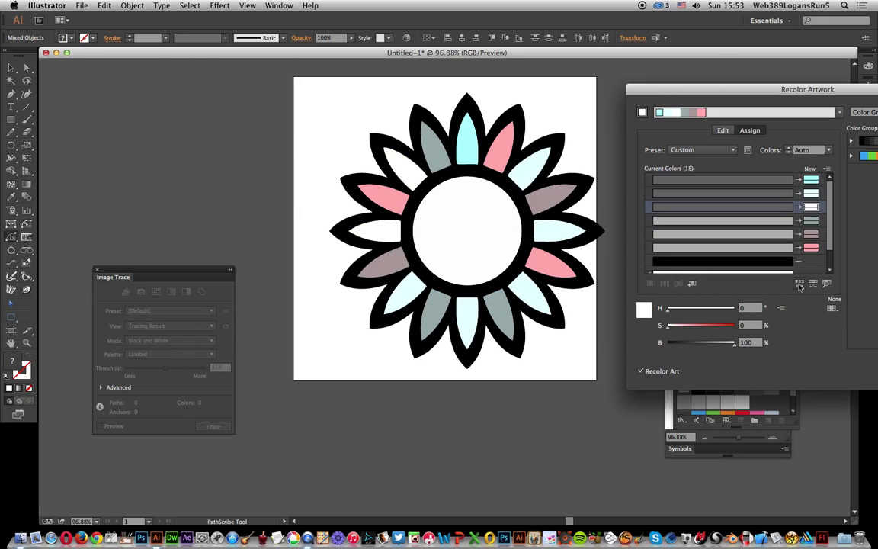
pyautogui.click(800, 285)
pyautogui.click(800, 285)
pyautogui.moveTo(833, 94); pyautogui.dragTo(591, 99)
pyautogui.click(710, 378)
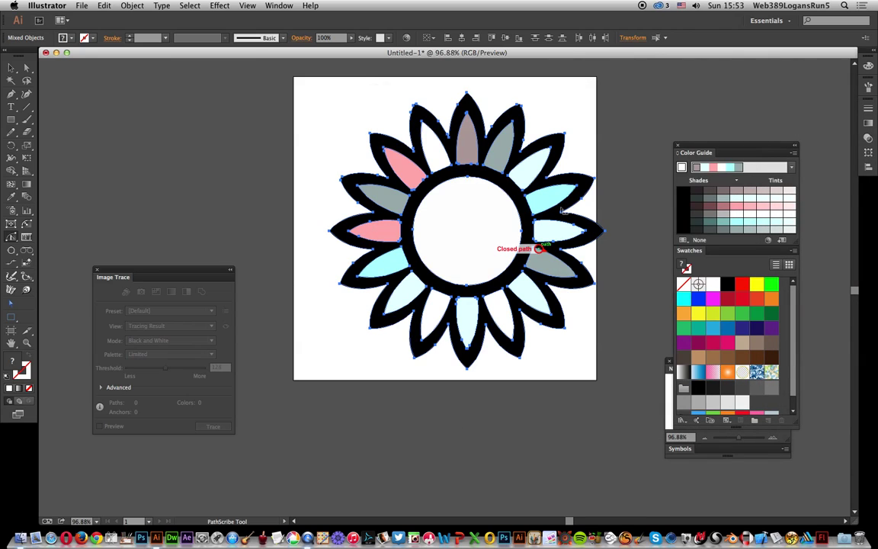
# Scale the flower down proportionally and Alt-drag a duplicate up and to the left
pyautogui.click(11, 67)
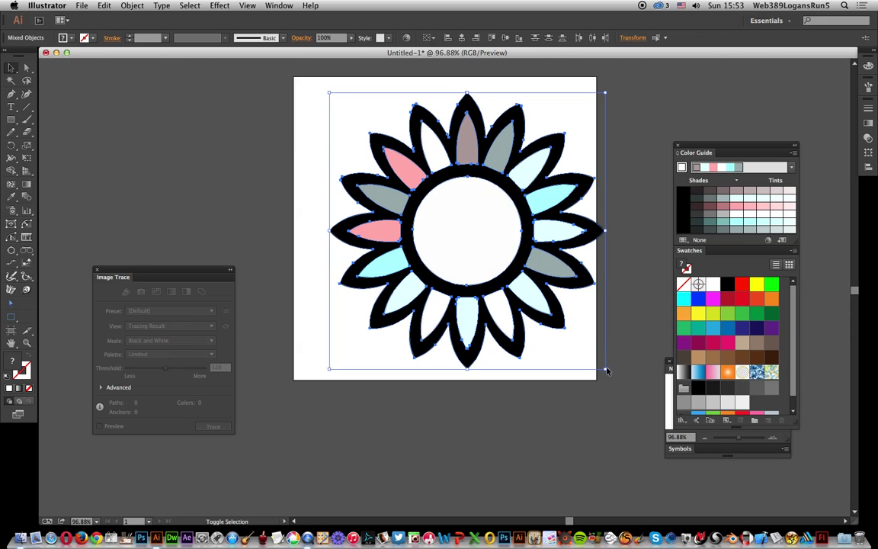
pyautogui.moveTo(606, 371); pyautogui.dragTo(462, 259)
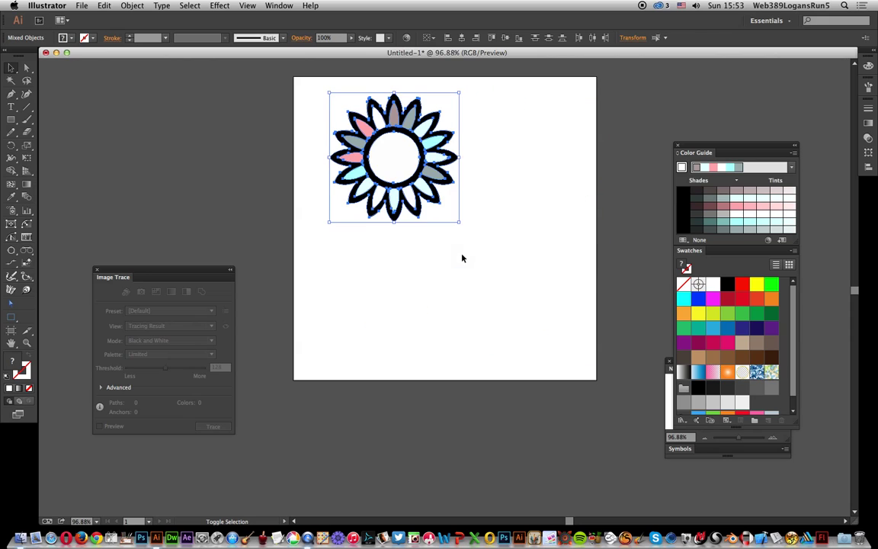
pyautogui.moveTo(441, 142); pyautogui.dragTo(437, 227)
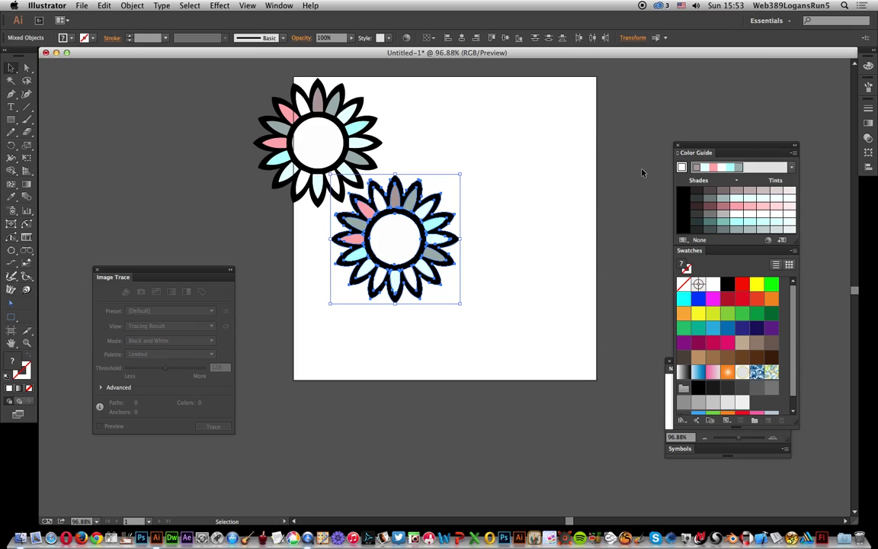
# Open Recolor Artwork for the lower flower, shuffle its colours, and apply the Compound 1 harmony
pyautogui.click(768, 239)
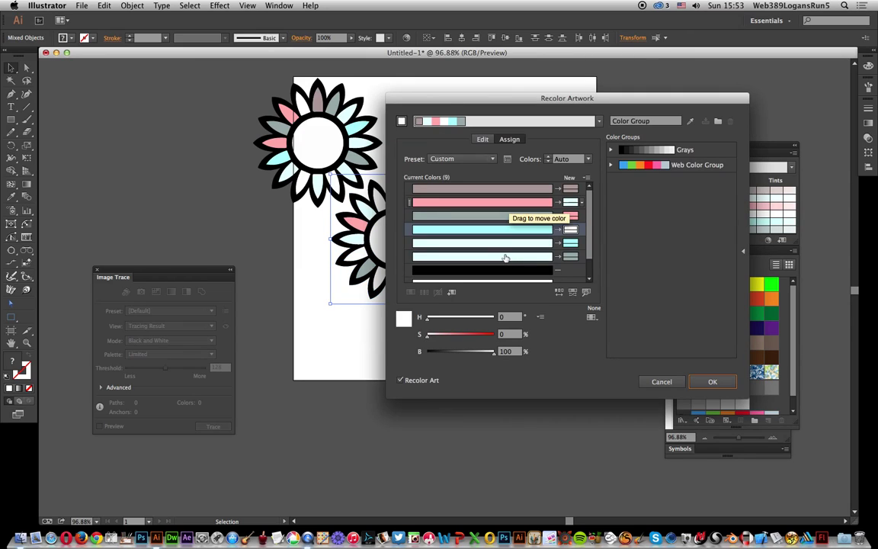
pyautogui.click(560, 292)
pyautogui.click(560, 292)
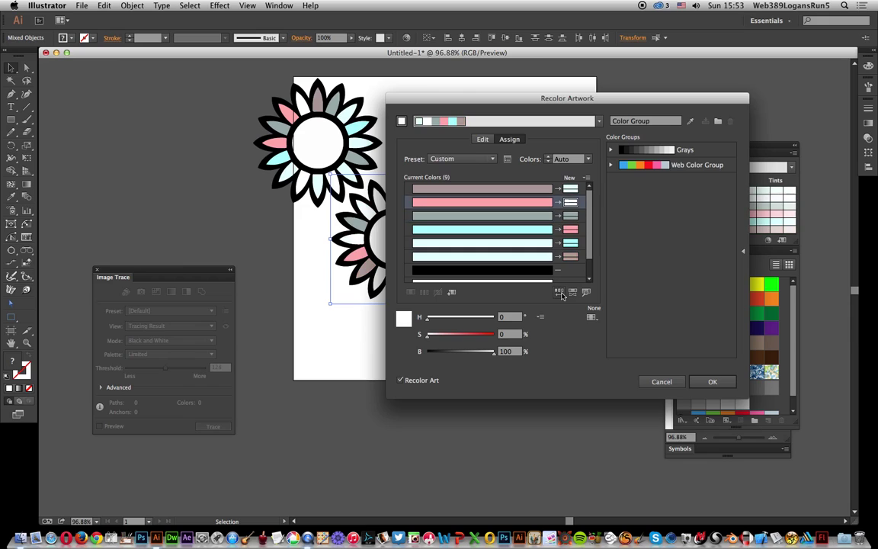
pyautogui.moveTo(503, 98); pyautogui.dragTo(654, 98)
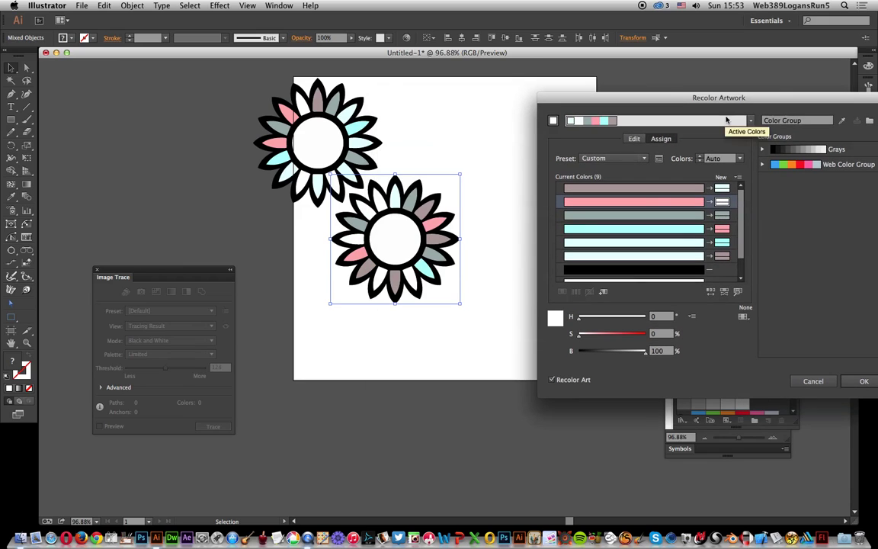
pyautogui.click(750, 121)
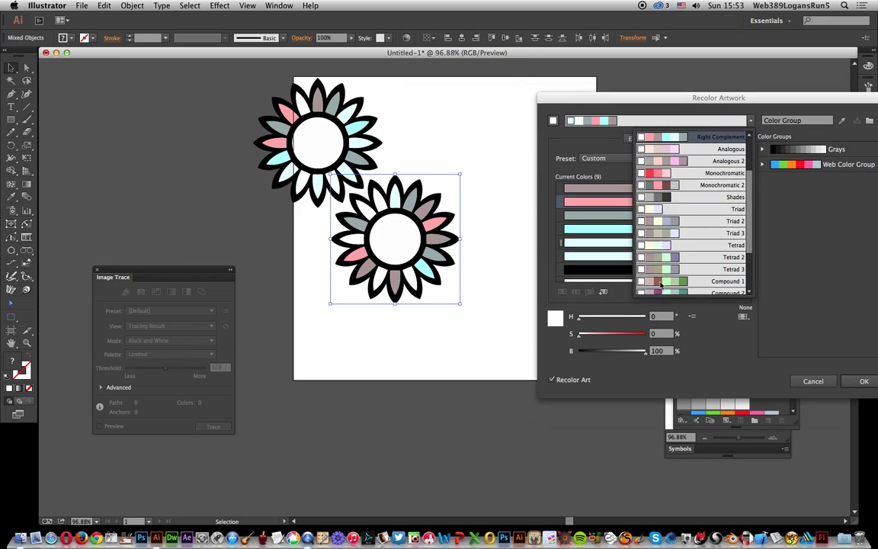
pyautogui.click(690, 281)
# Switch to a grey, lavender and cream harmony, reshuffle the colours, and confirm
pyautogui.click(711, 292)
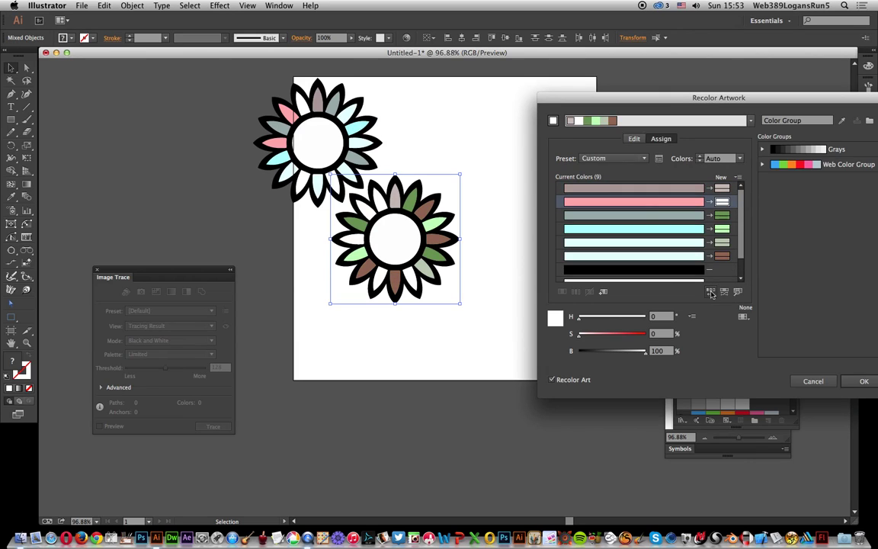
pyautogui.click(712, 292)
pyautogui.click(750, 122)
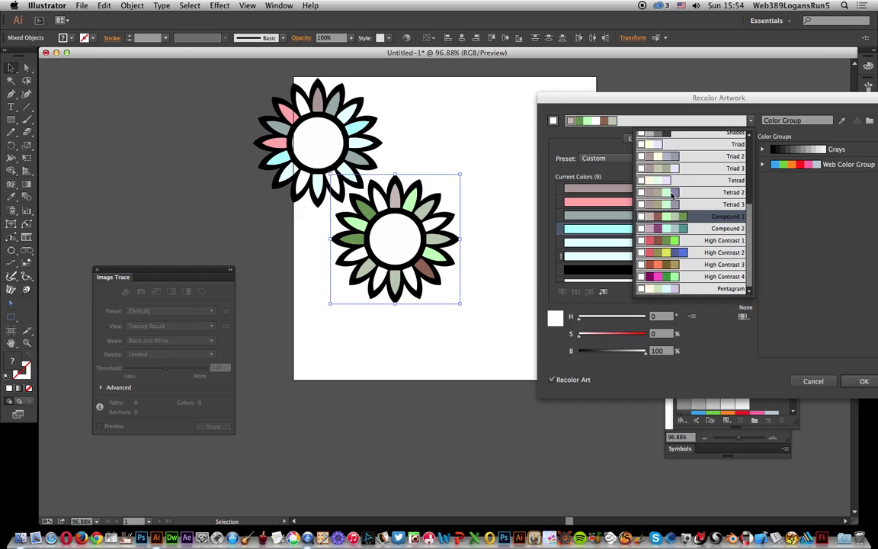
pyautogui.click(675, 193)
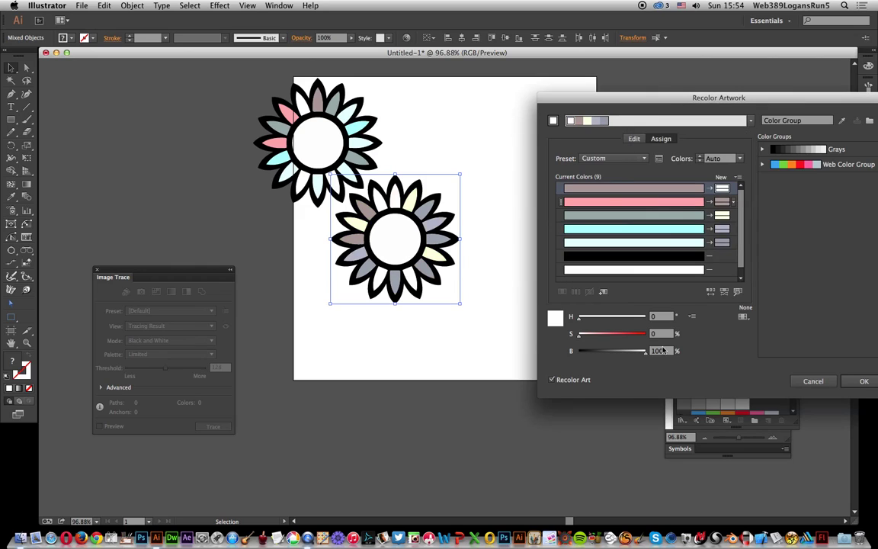
pyautogui.click(710, 292)
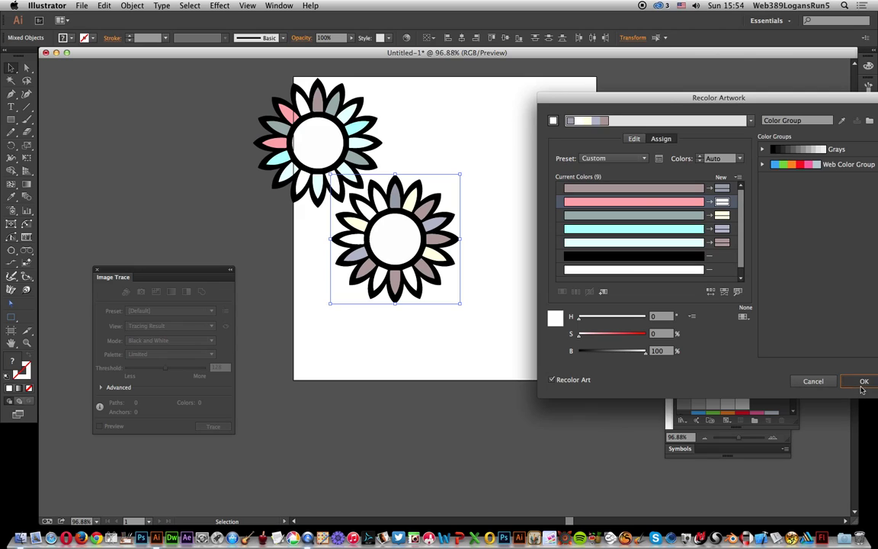
pyautogui.click(863, 381)
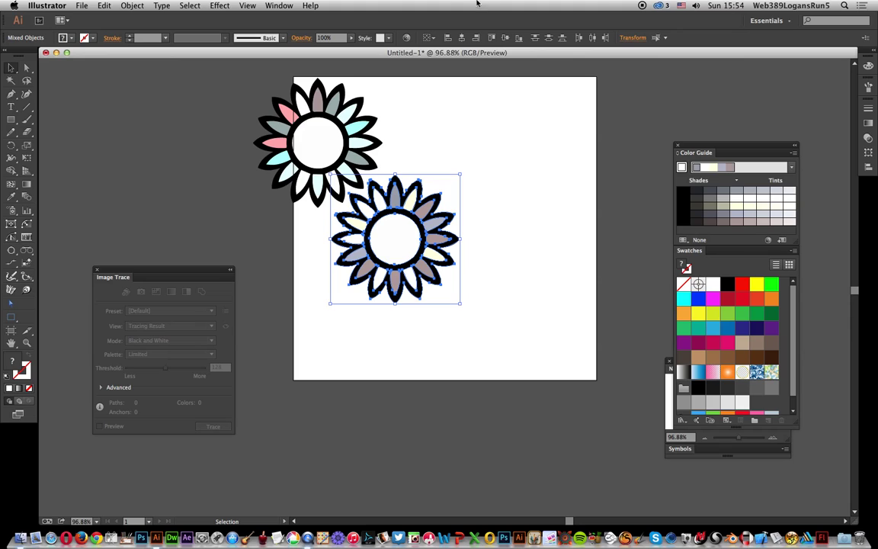
# Show the Symbols panel and save the recoloured flower as a new symbol
pyautogui.click(282, 6)
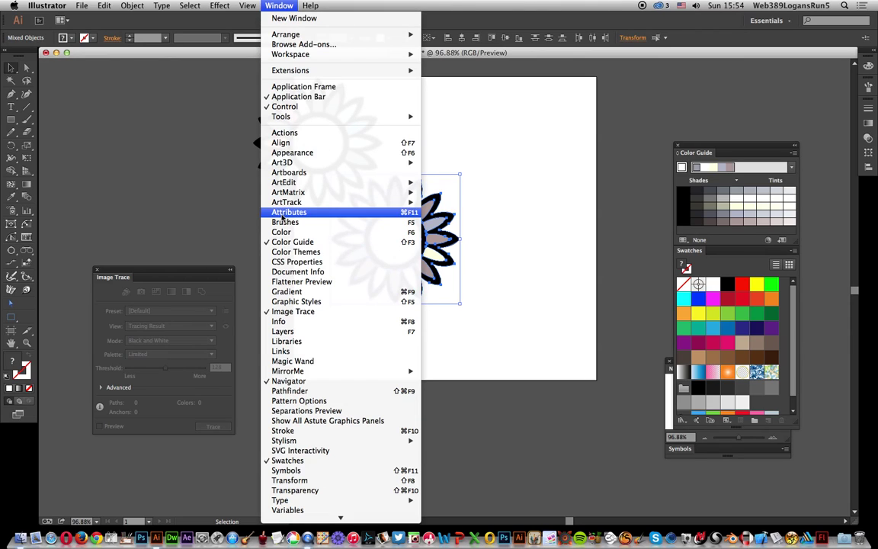
pyautogui.click(286, 471)
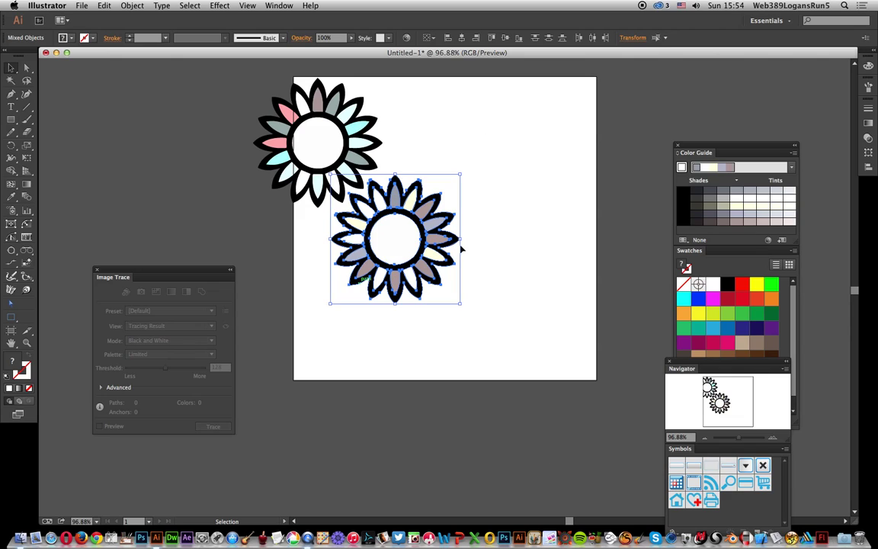
pyautogui.moveTo(397, 252); pyautogui.dragTo(729, 512)
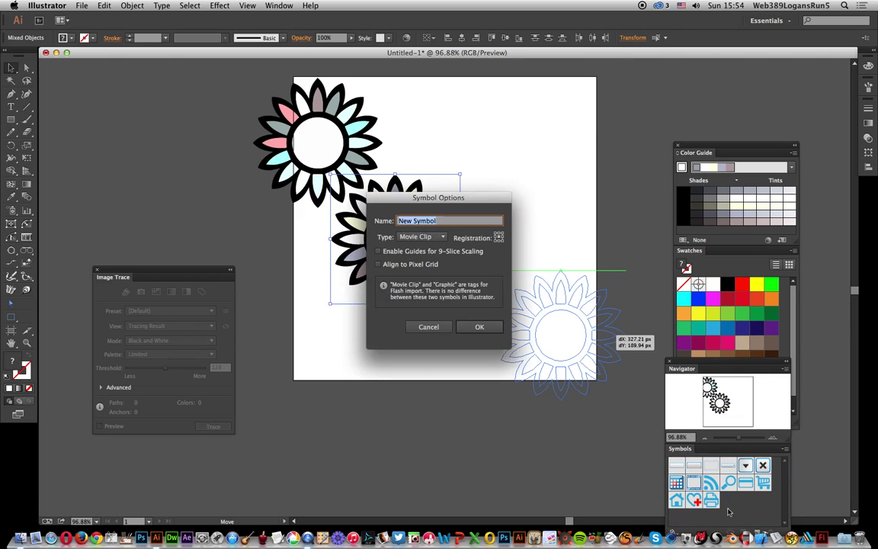
pyautogui.click(480, 326)
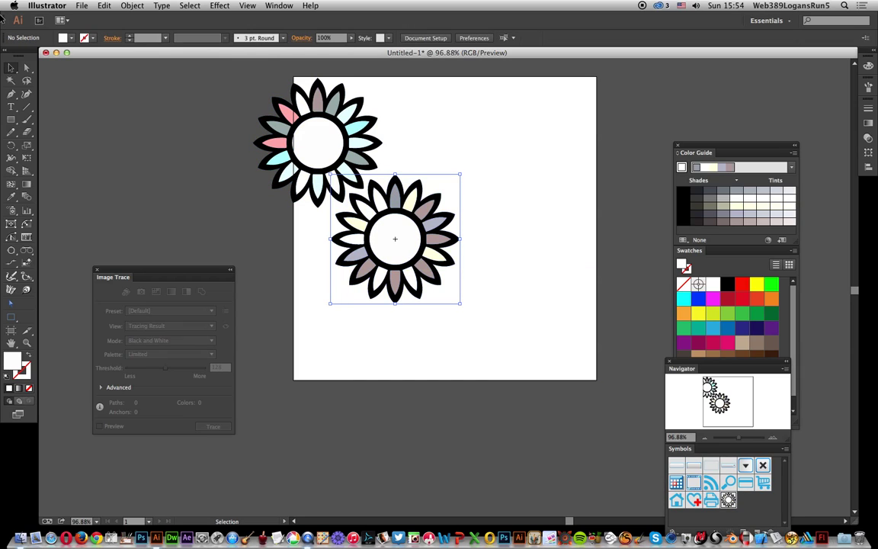
# Delete both flowers from the artboard
pyautogui.press('Delete')
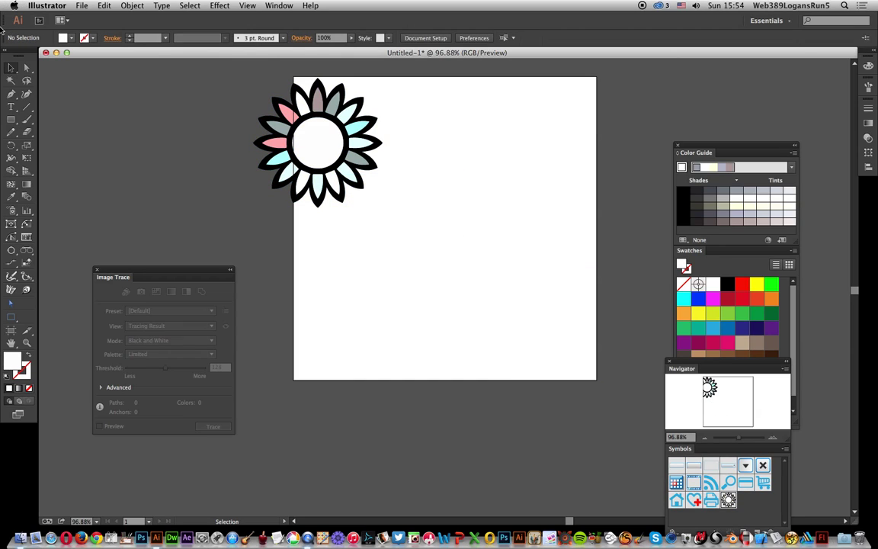
pyautogui.moveTo(246, 69); pyautogui.dragTo(432, 231)
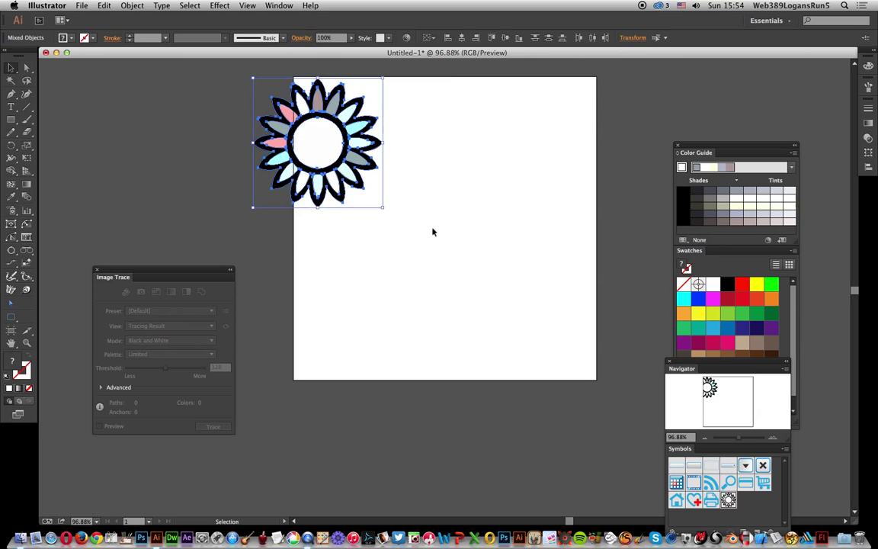
pyautogui.press('Delete')
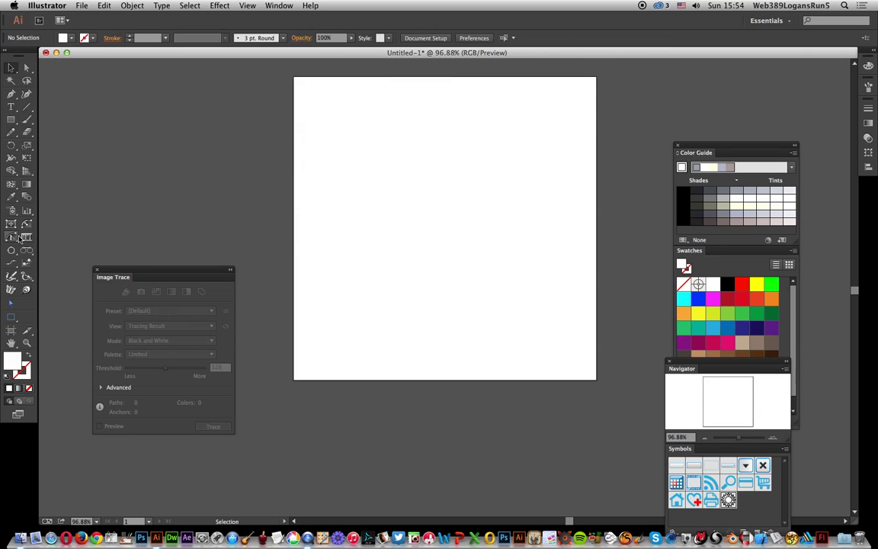
# Spray the flower symbol densely across the artboard with the Symbol Sprayer tool
pyautogui.click(12, 212)
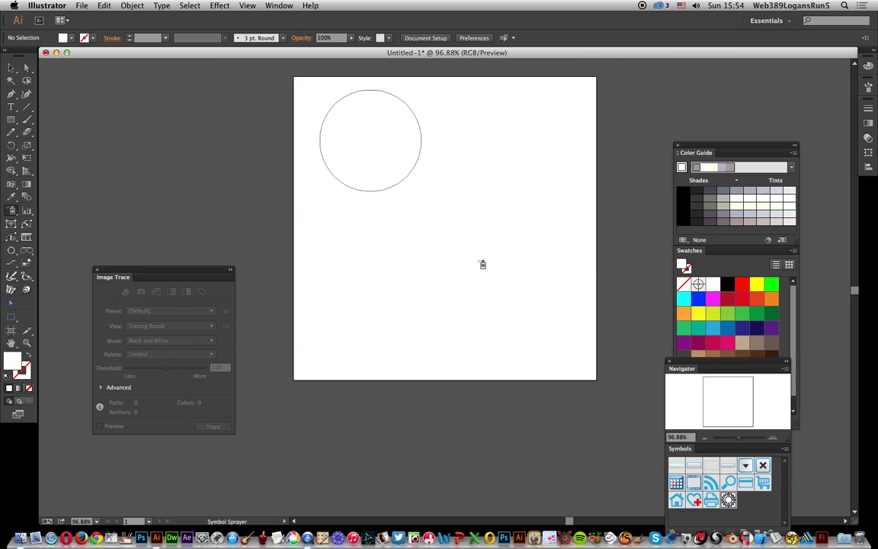
pyautogui.moveTo(364, 137)
pyautogui.mouseDown()
pyautogui.moveTo(449, 231)
pyautogui.moveTo(466, 144)
pyautogui.moveTo(418, 172)
pyautogui.moveTo(359, 274)
pyautogui.moveTo(421, 358)
pyautogui.moveTo(492, 338)
pyautogui.moveTo(457, 290)
pyautogui.moveTo(471, 260)
pyautogui.moveTo(368, 236)
pyautogui.moveTo(408, 309)
pyautogui.moveTo(490, 288)
pyautogui.moveTo(580, 196)
pyautogui.moveTo(505, 190)
pyautogui.moveTo(490, 252)
pyautogui.mouseUp()
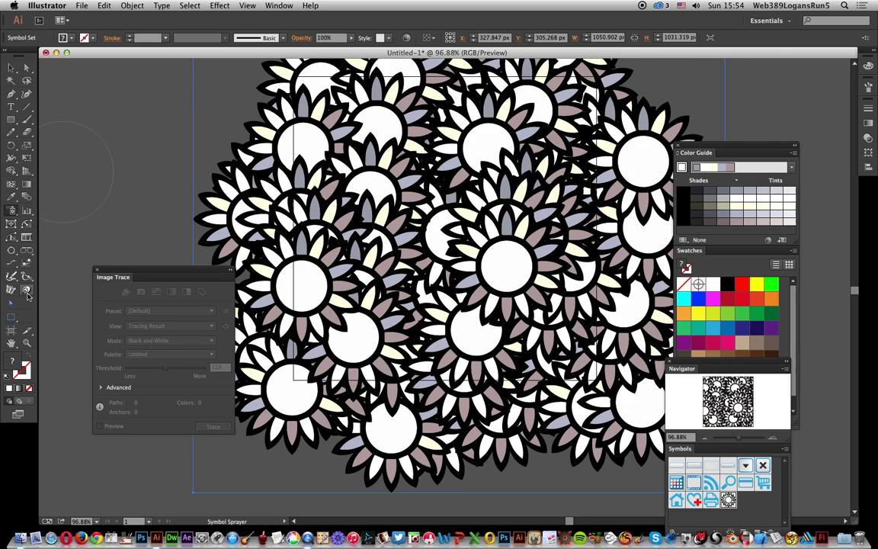
pyautogui.click(11, 212)
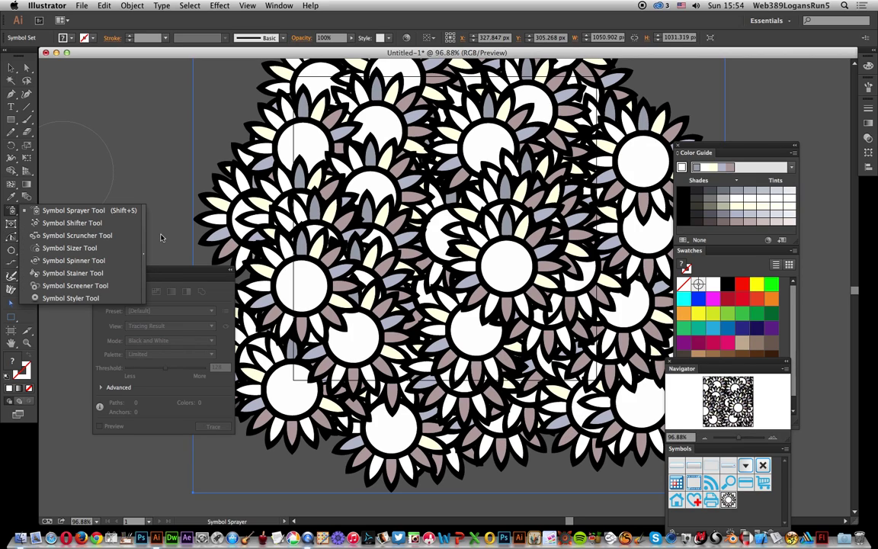